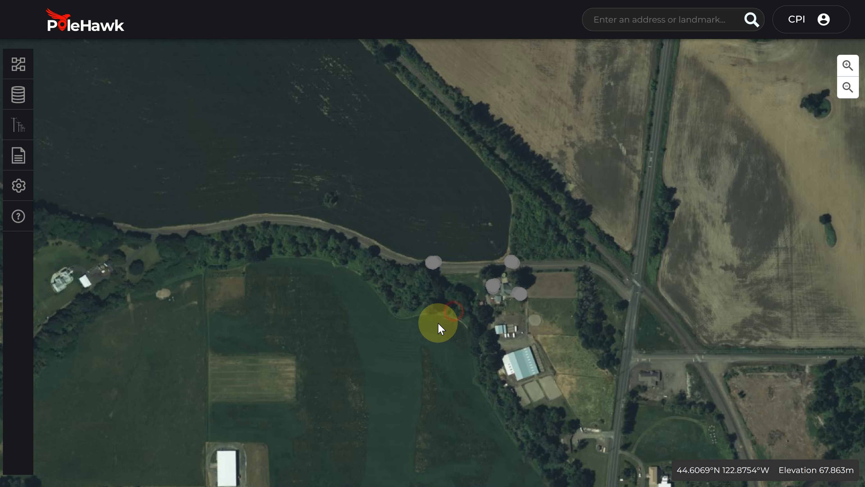
# Open the annotations of the pole photo (MA74)_(2021716)_[2].jpg from its map marker, and display (MA74)_(2021716)_[1].jpg
pyautogui.moveTo(454, 311); pyautogui.dragTo(437, 323)
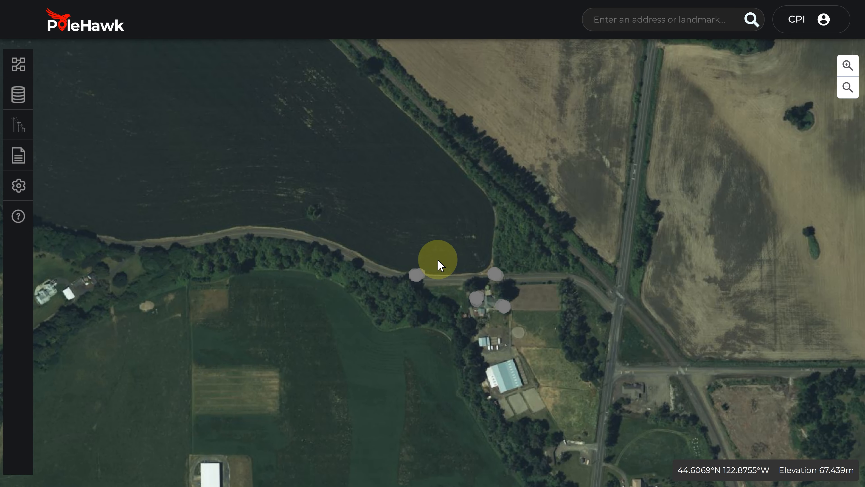
pyautogui.click(417, 275)
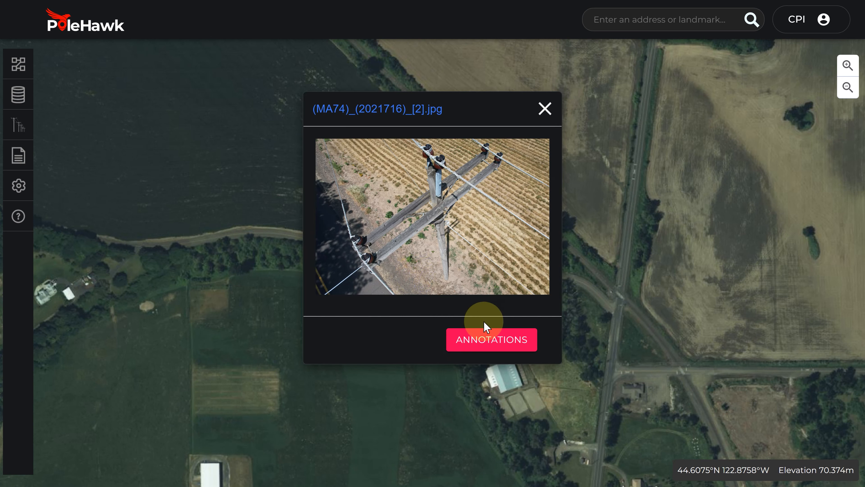
pyautogui.click(493, 341)
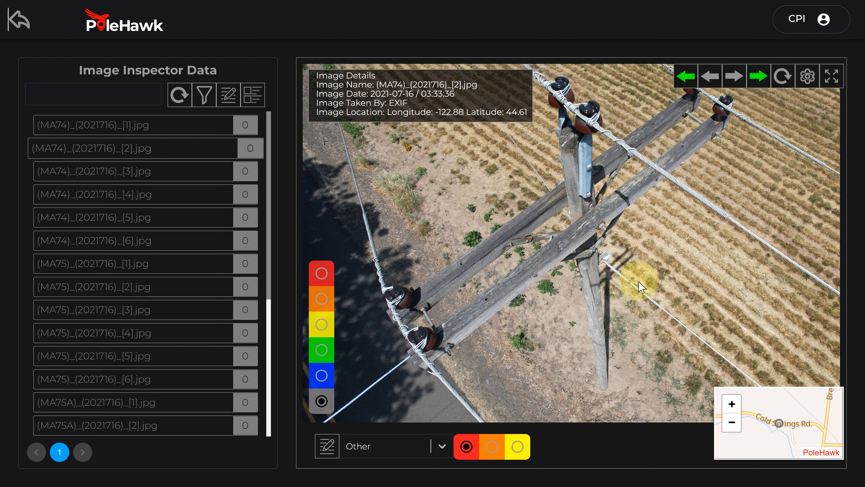
pyautogui.click(196, 124)
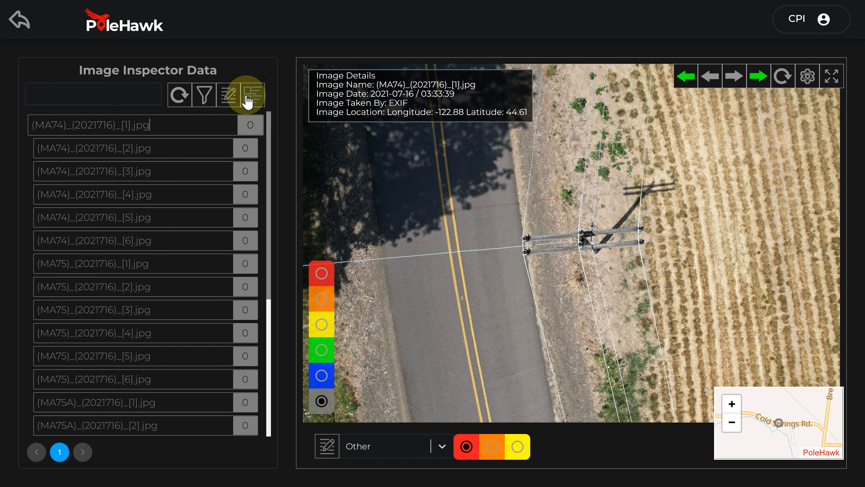
# Show the image list as thumbnails and return to file names, and search it for "[1" before resetting the search
pyautogui.click(251, 100)
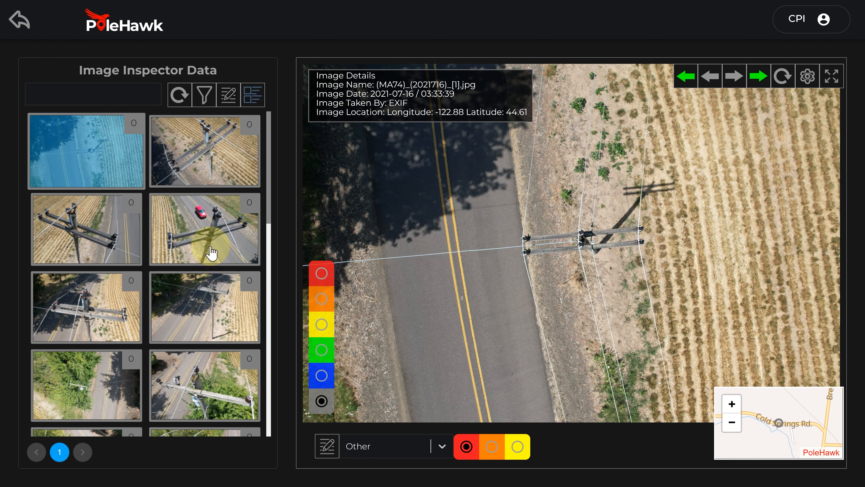
pyautogui.click(252, 96)
pyautogui.click(73, 97)
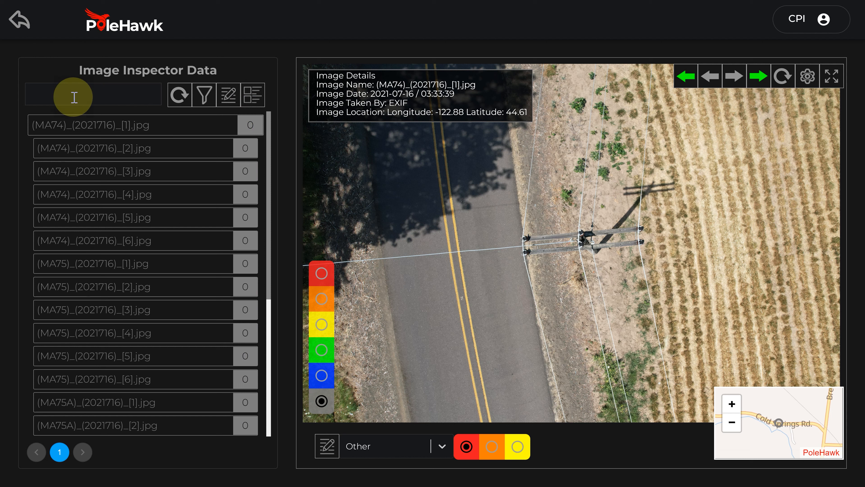
pyautogui.write('[1')
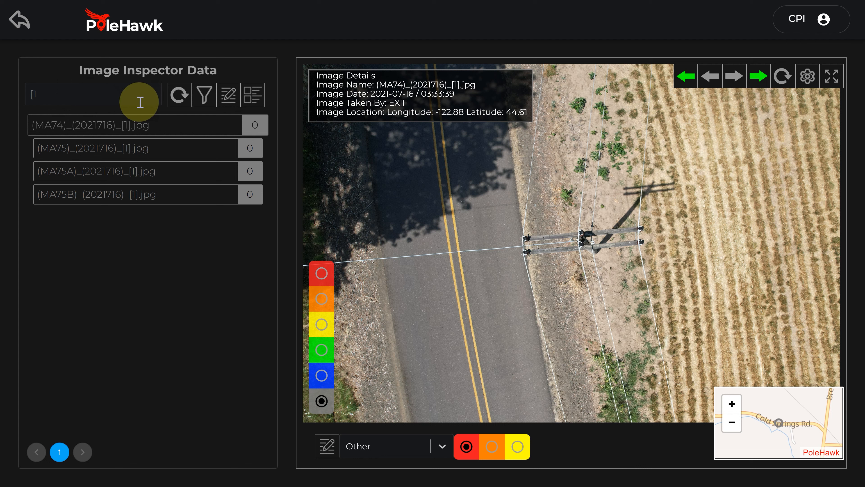
pyautogui.click(174, 97)
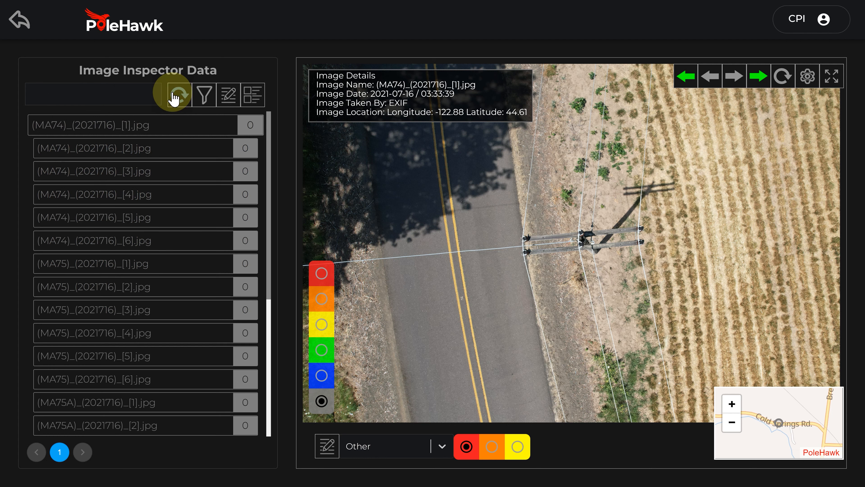
# Examine the colour filter options for images and look through the list of image files
pyautogui.click(204, 98)
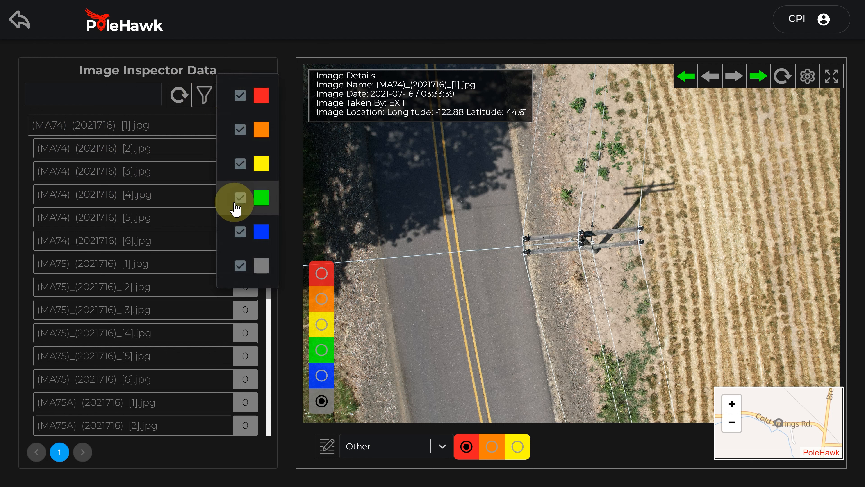
pyautogui.click(116, 97)
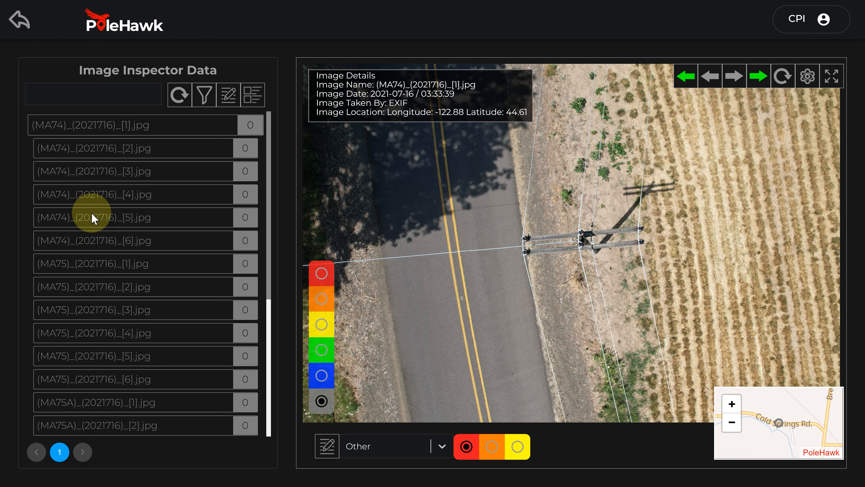
pyautogui.scroll(-1, 95, 268)
pyautogui.scroll(-2, 96, 267)
pyautogui.scroll(5, 91, 264)
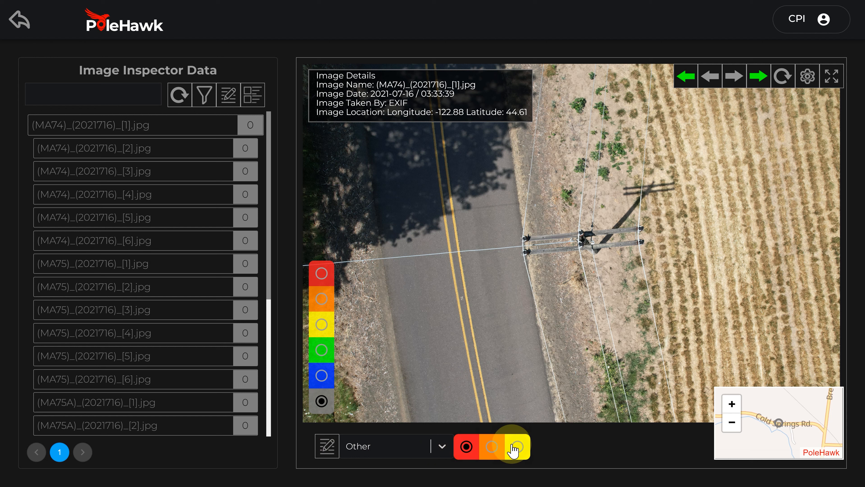
# Review the available annotation categories and annotation shapes, leaving the category at Other
pyautogui.click(386, 454)
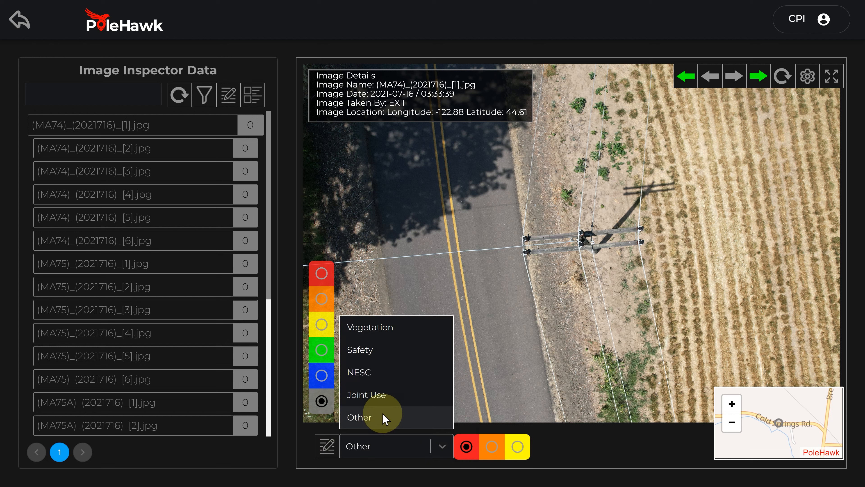
pyautogui.click(366, 445)
pyautogui.click(326, 446)
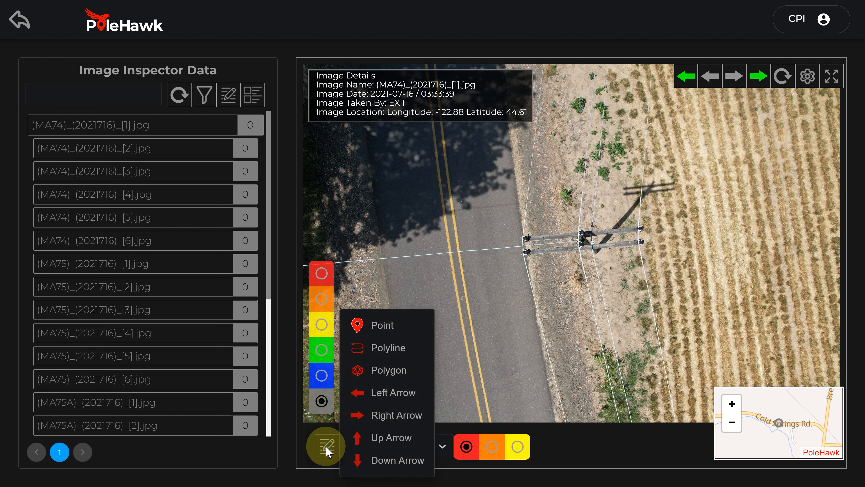
pyautogui.click(326, 449)
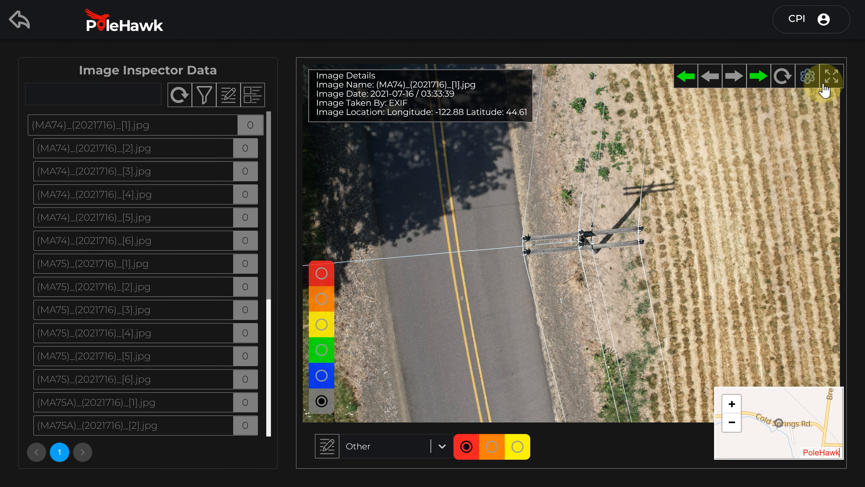
# Display the image in full screen and hide its overlays
pyautogui.click(832, 88)
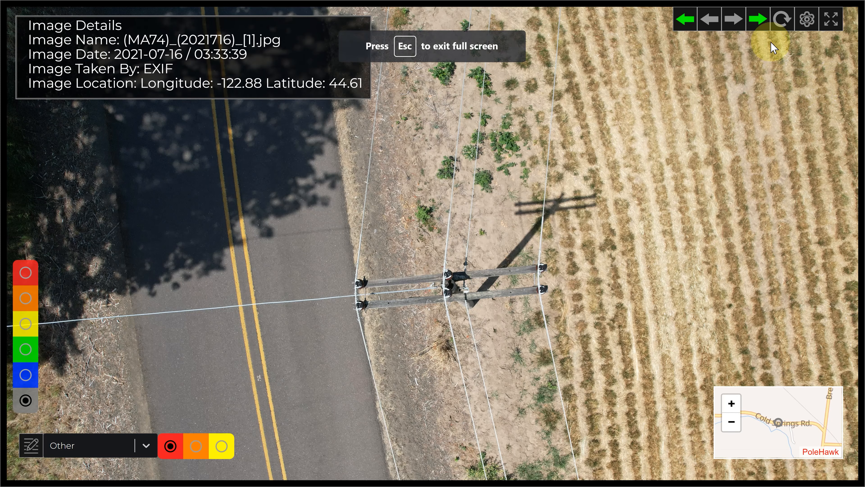
pyautogui.click(806, 25)
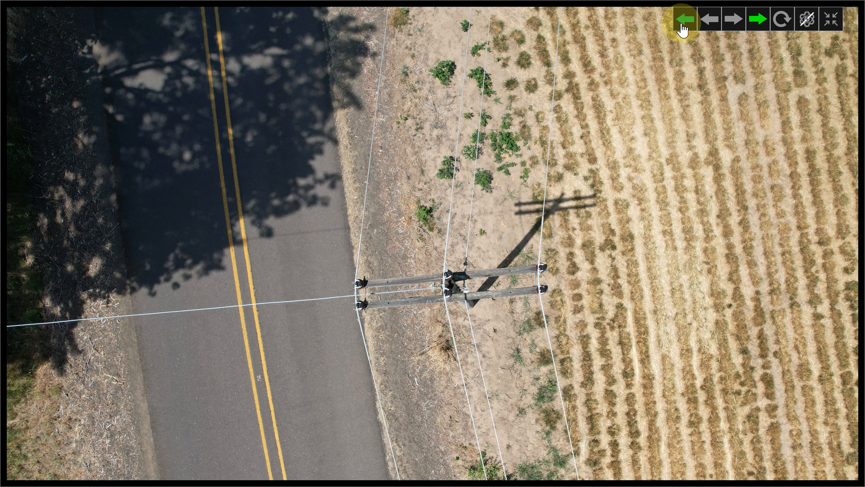
# Step to the next image and back to (MA74)_(2021716)_[1].jpg twice, and show the overlays again
pyautogui.click(727, 28)
pyautogui.click(712, 23)
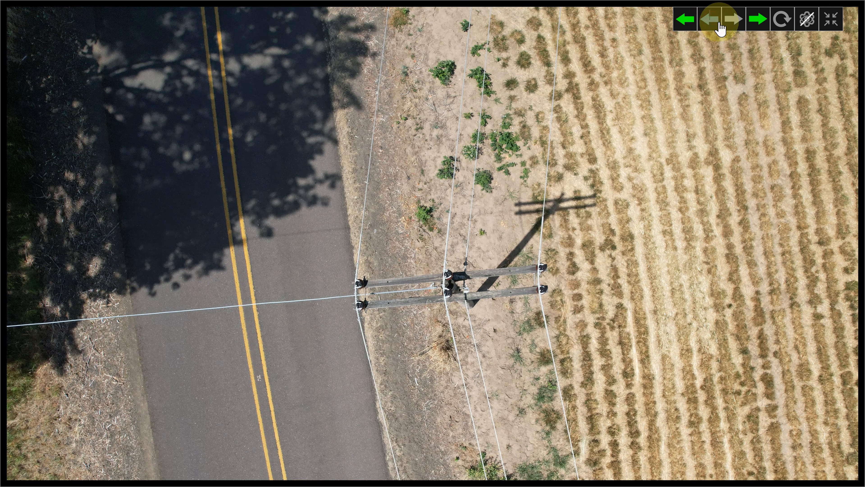
pyautogui.click(728, 27)
pyautogui.click(712, 23)
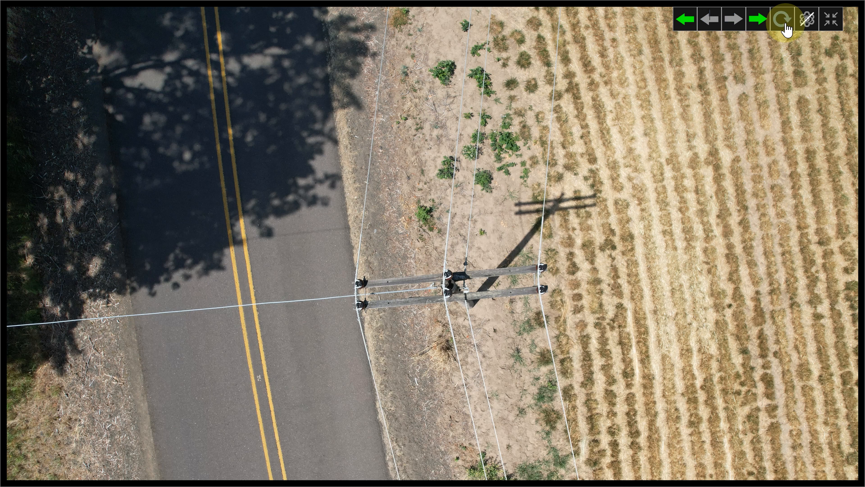
pyautogui.click(806, 21)
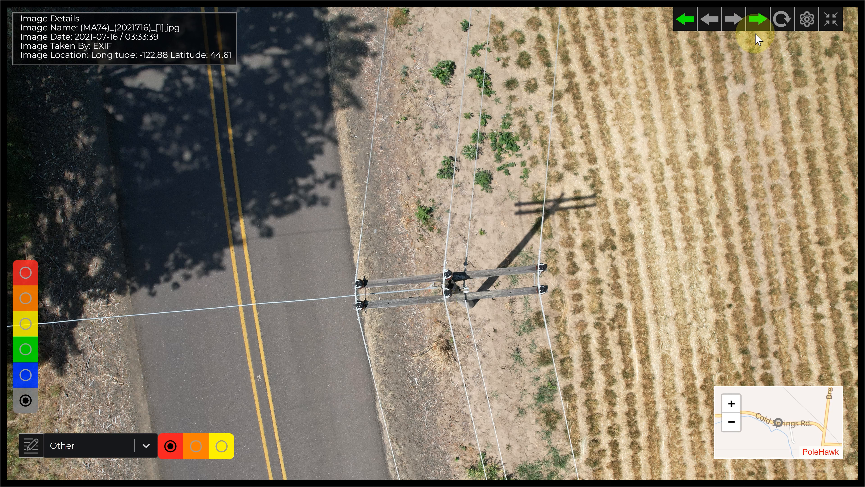
# Mark (MA74)_(2021716)_[1].jpg as checked, revisit it, and advance to (MA74)_(2021716)_[2].jpg
pyautogui.click(758, 20)
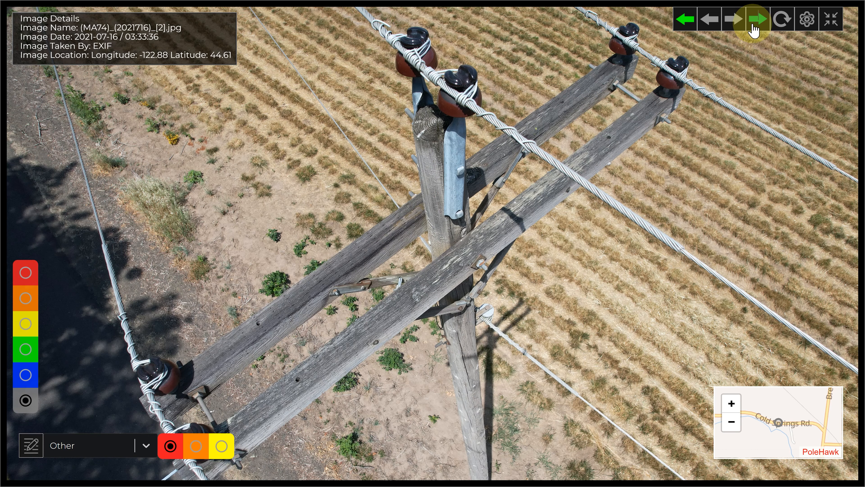
pyautogui.click(702, 25)
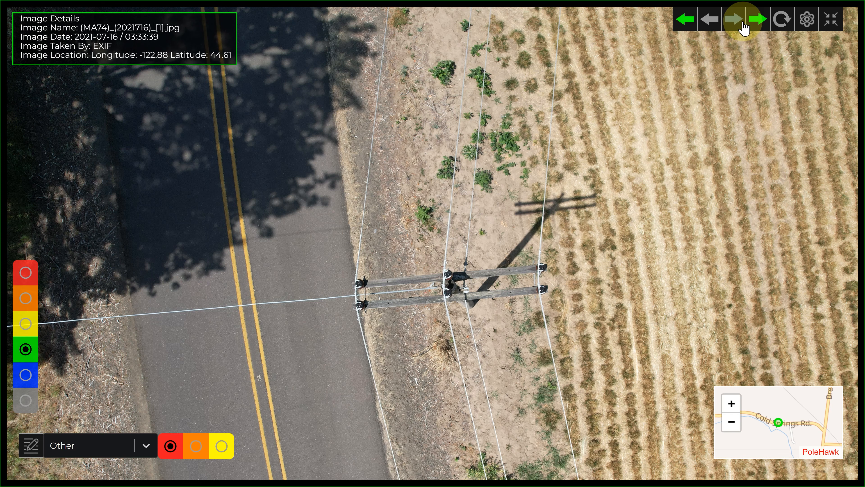
pyautogui.click(736, 21)
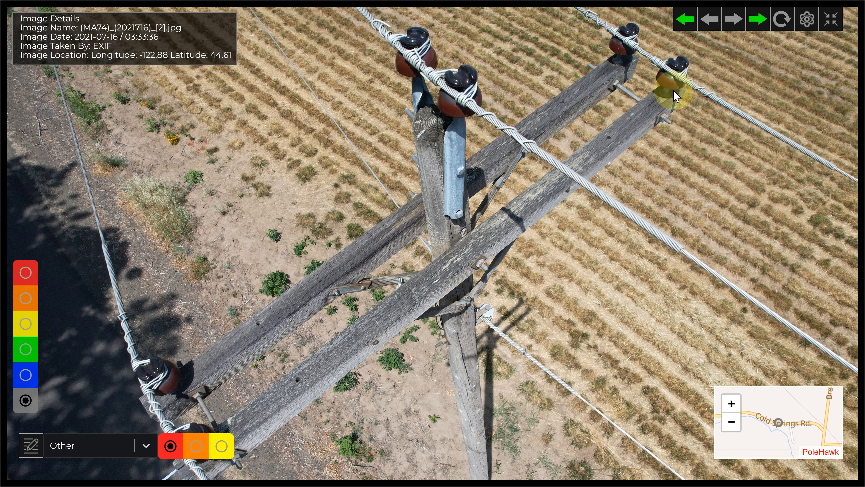
# Hide the overlays and mark the second and third MA74 photos as checked while advancing to the fourth
pyautogui.click(806, 20)
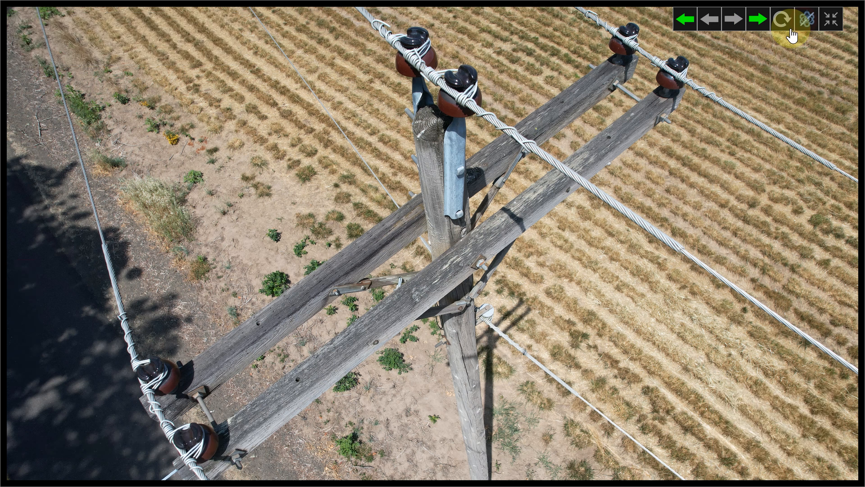
pyautogui.click(757, 24)
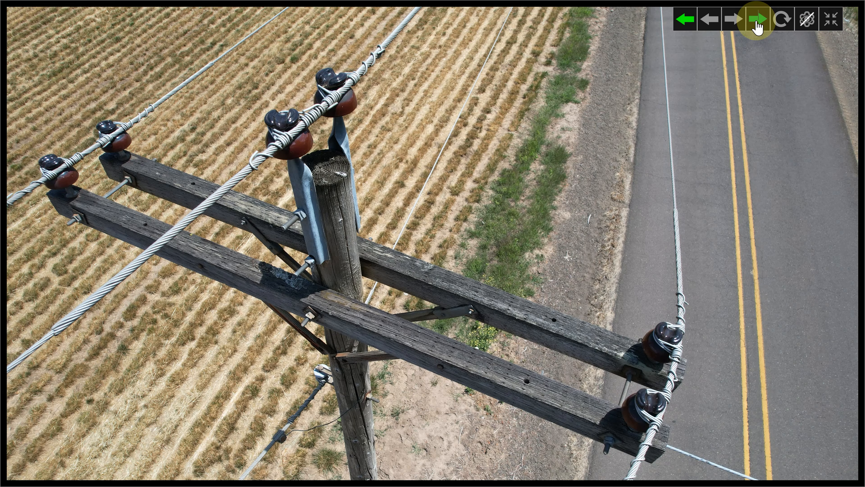
pyautogui.click(757, 24)
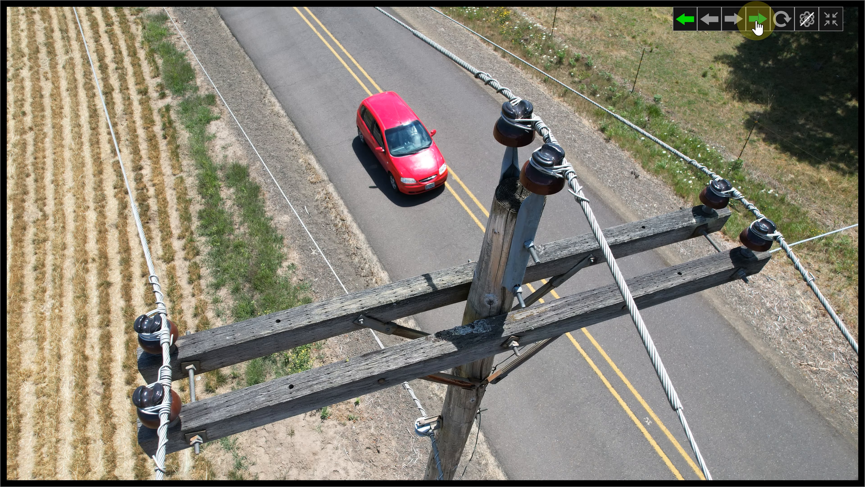
# Inspect the pole and crossarms in the fourth MA74 photo, and check off images up to (MA75)_(2021716)_[2].jpg
pyautogui.scroll(5, 507, 328)
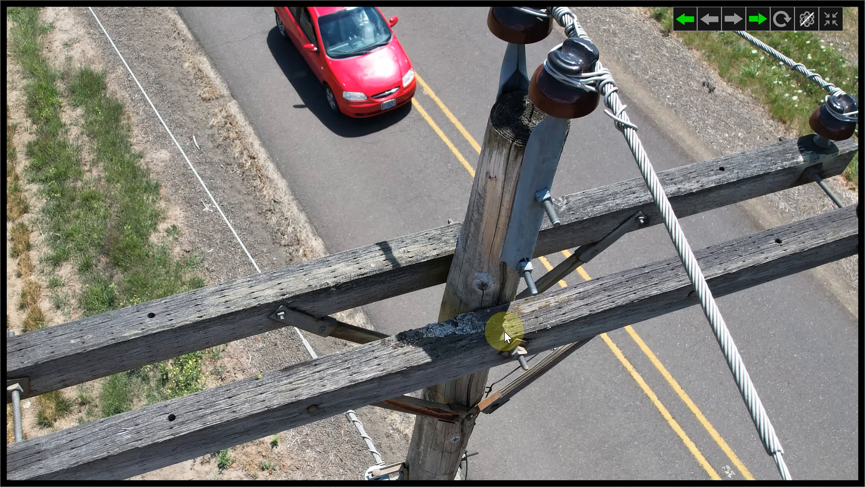
pyautogui.scroll(-2, 517, 252)
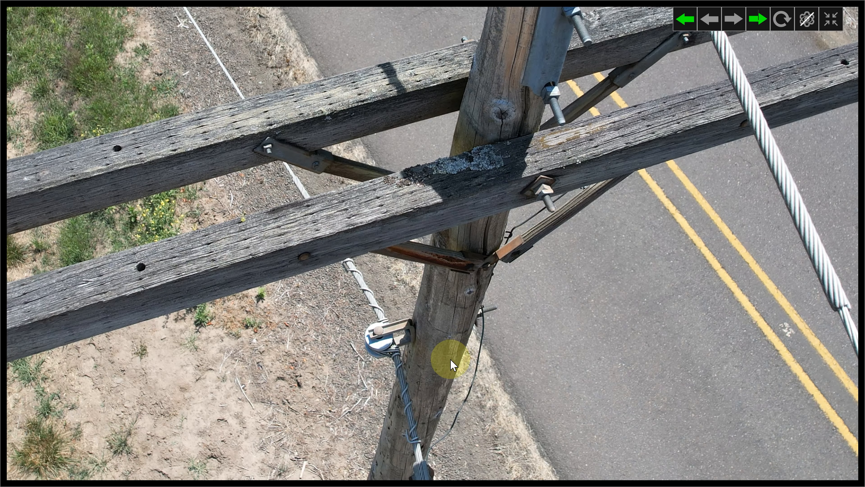
pyautogui.scroll(4, 443, 347)
pyautogui.scroll(-5, 437, 235)
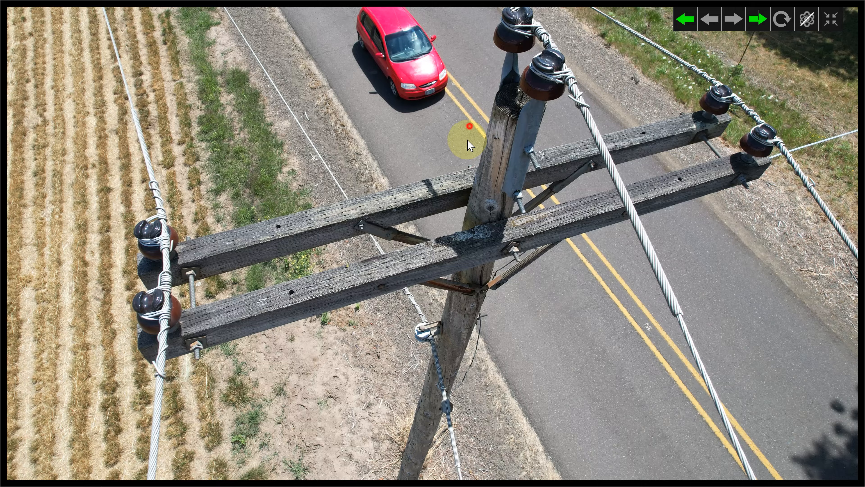
pyautogui.moveTo(466, 137); pyautogui.dragTo(452, 228)
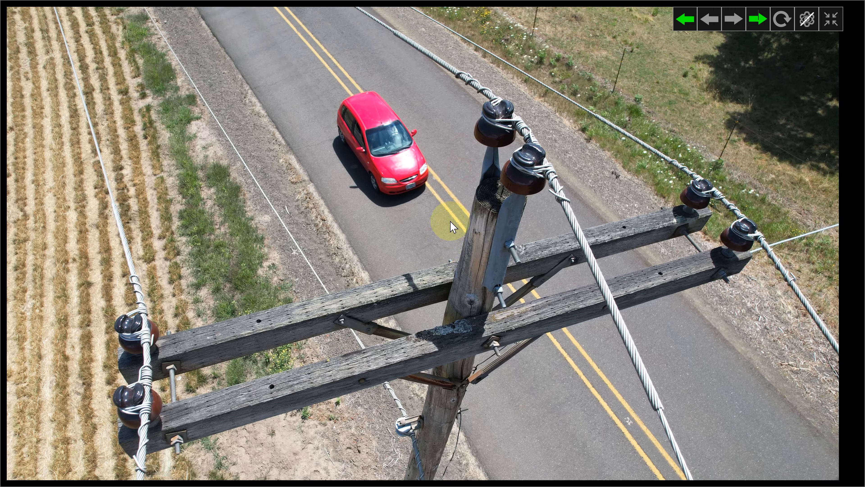
pyautogui.click(759, 22)
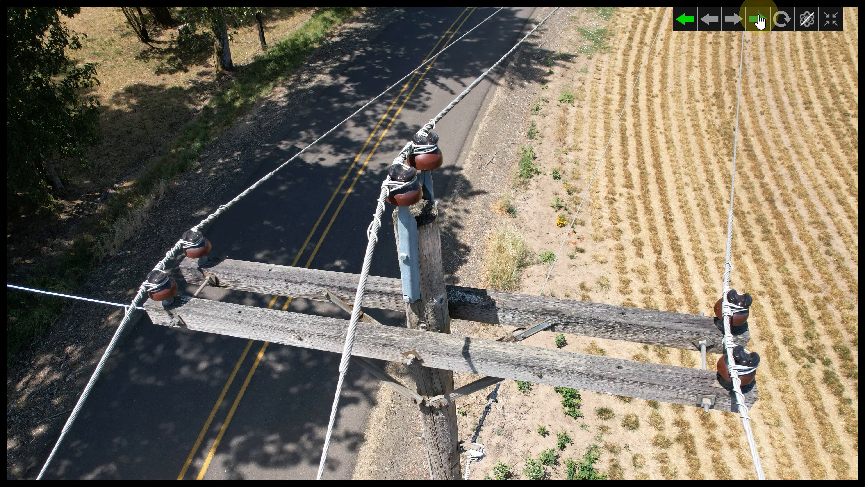
pyautogui.click(759, 22)
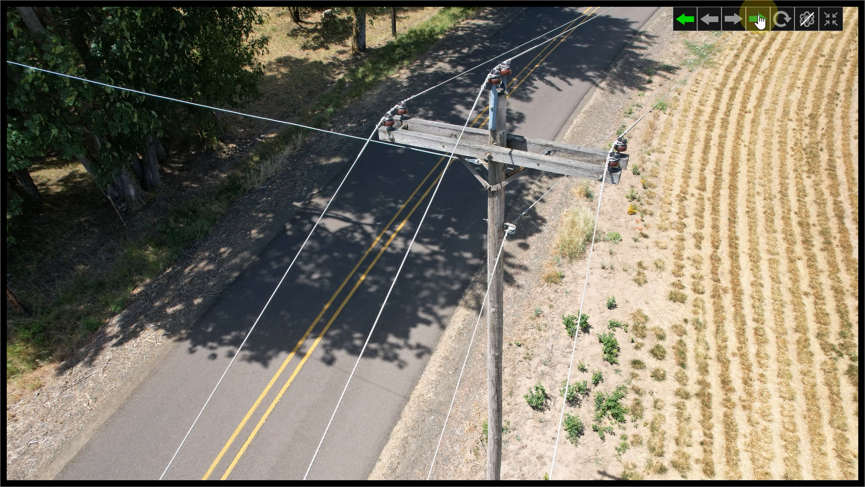
pyautogui.click(759, 21)
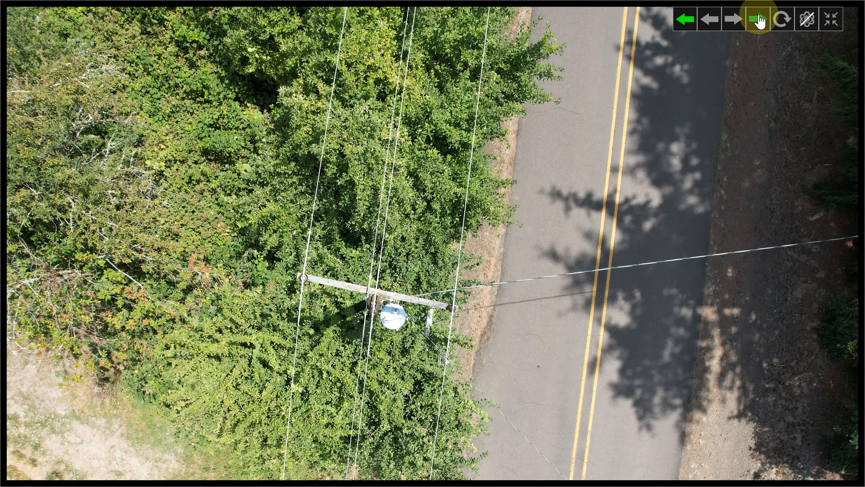
pyautogui.click(759, 22)
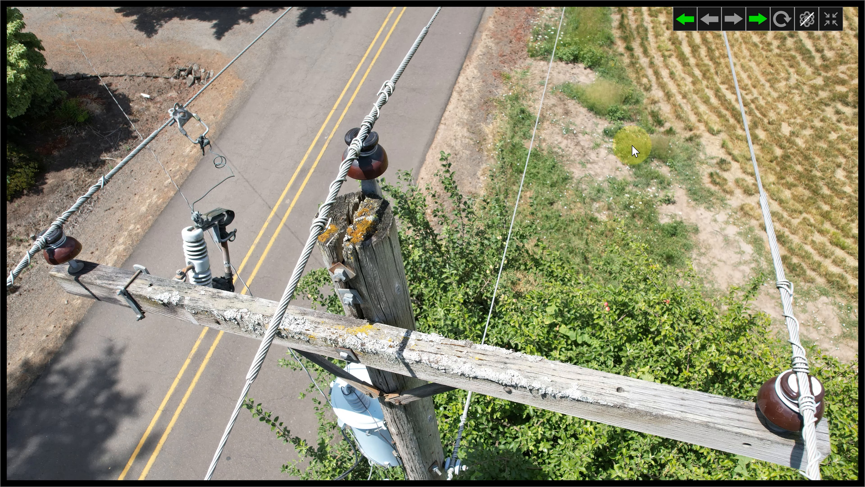
# Show the overlays and set the annotation severity to yellow and its category to Safety for (MA75)_(2021716)_[2].jpg
pyautogui.click(805, 23)
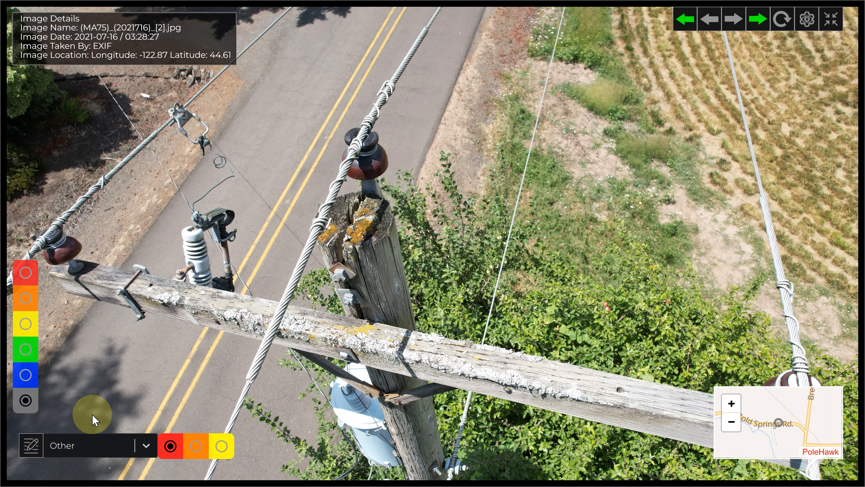
pyautogui.click(220, 449)
pyautogui.click(124, 444)
pyautogui.click(109, 353)
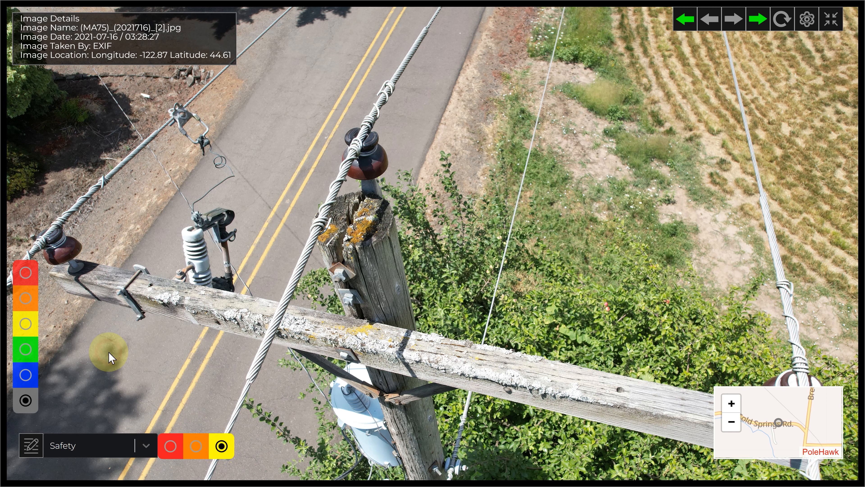
# Place a right-arrow annotation pointing at the split top of the pole in (MA75)_(2021716)_[2].jpg
pyautogui.click(31, 444)
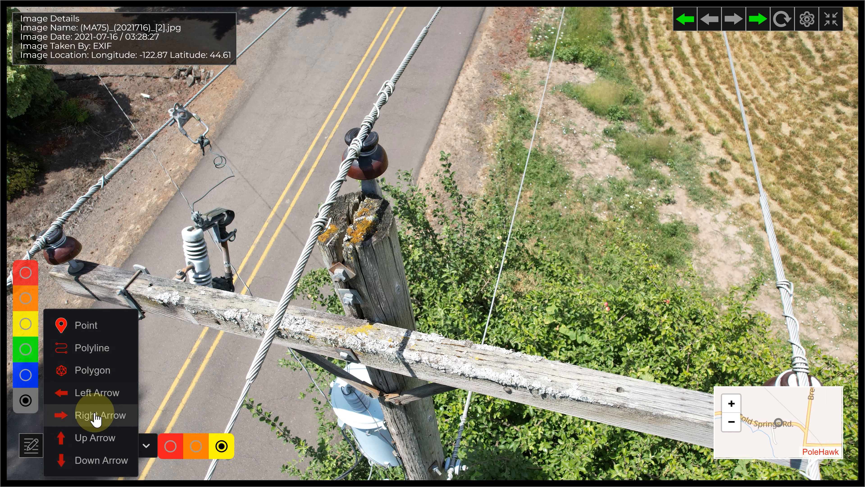
pyautogui.click(96, 416)
pyautogui.click(247, 271)
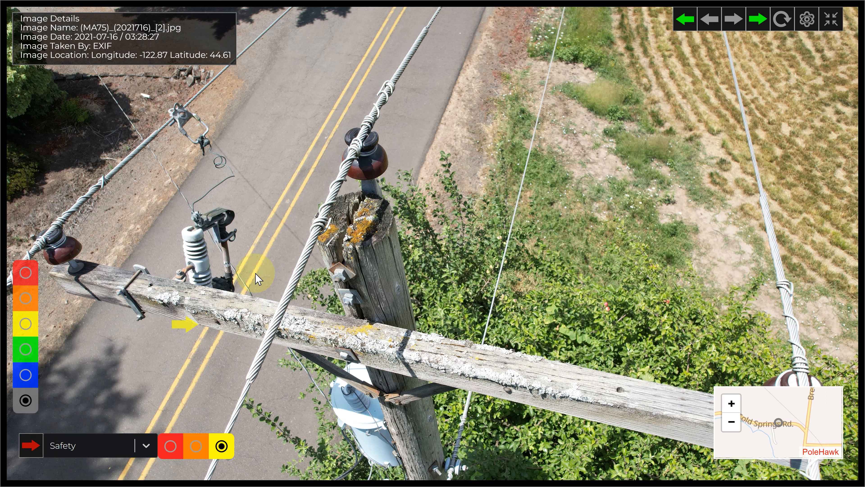
pyautogui.click(331, 242)
# Name the arrow annotation "split pole top", leave its description empty, and create it
pyautogui.click(310, 174)
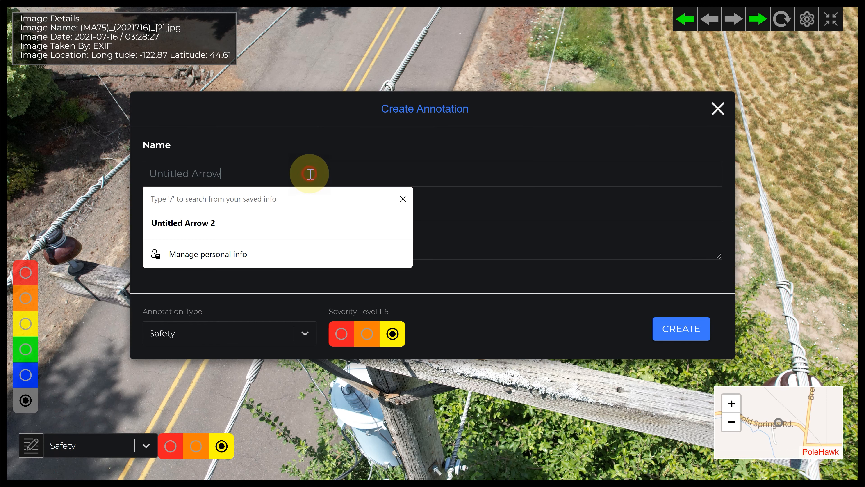
pyautogui.hotkey('ctrl', 'a')
pyautogui.write('s;')
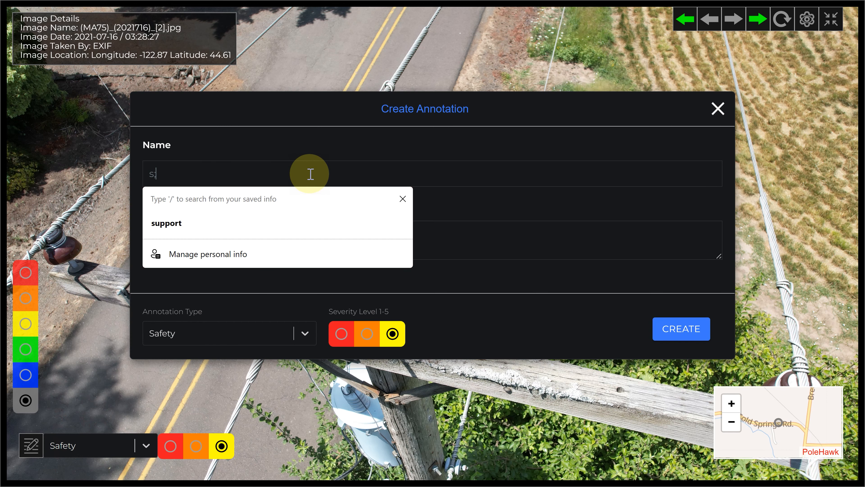
pyautogui.write('lit pole top')
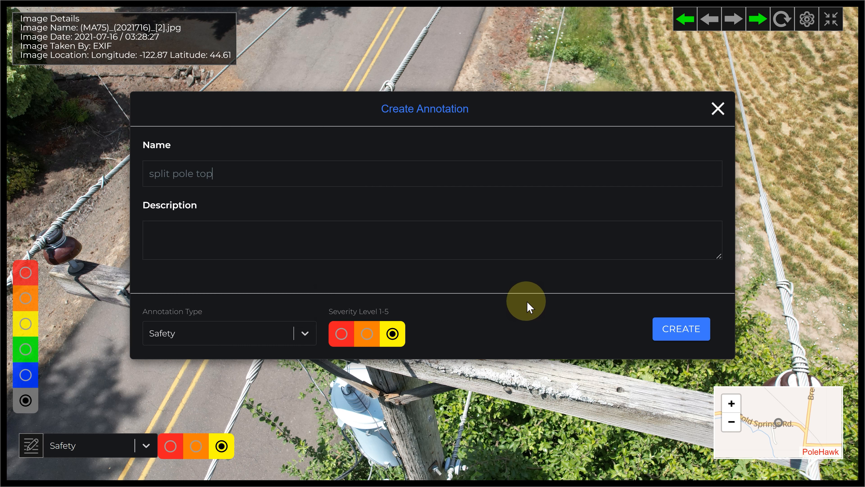
pyautogui.click(340, 260)
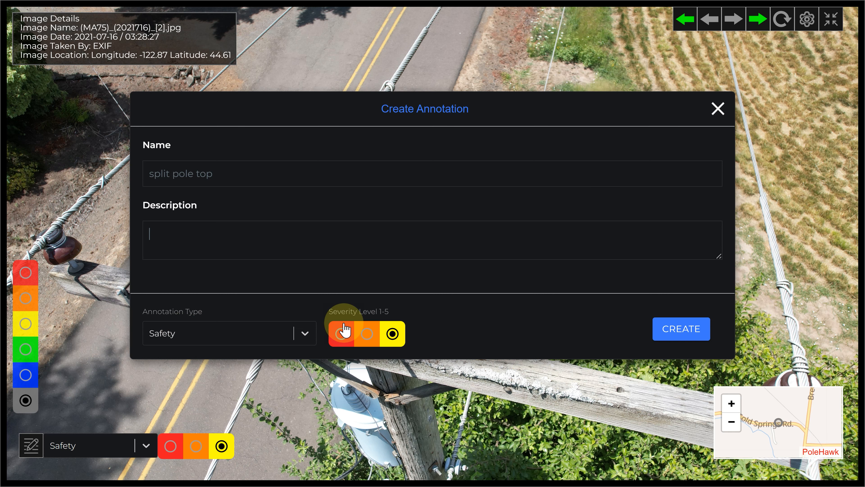
pyautogui.click(673, 336)
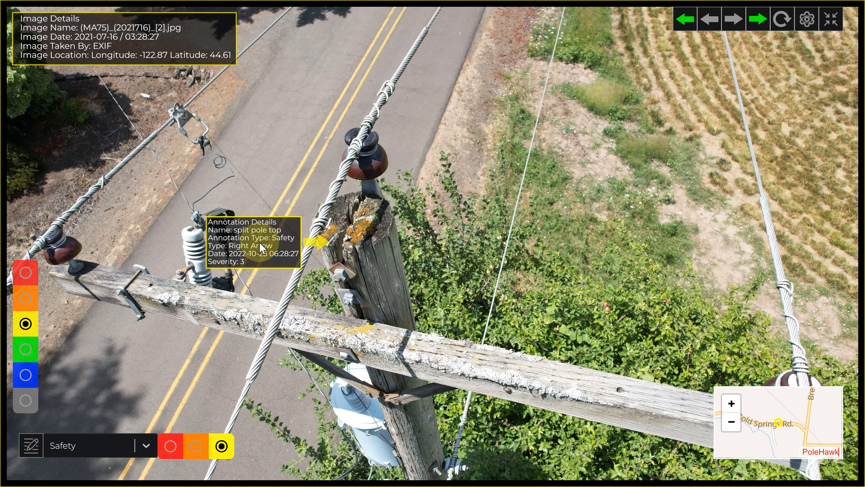
# Toggle the split pole top annotation's visibility off and on, and open its edit form without changing anything
pyautogui.click(319, 244)
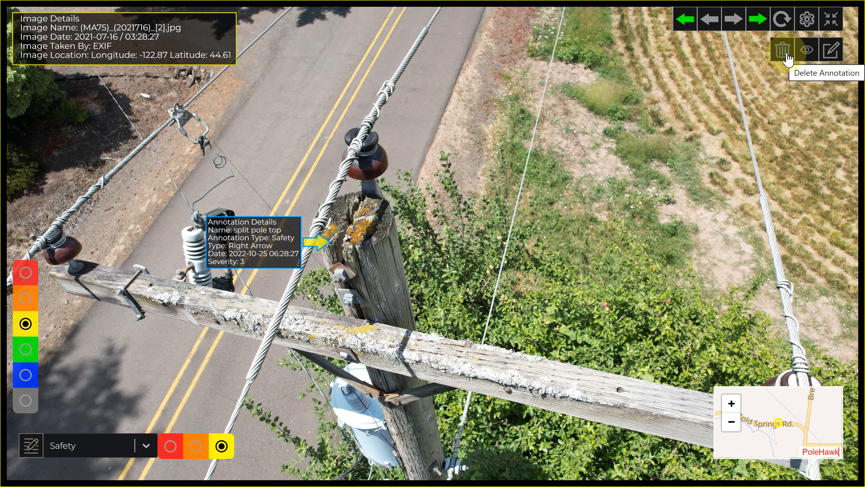
pyautogui.click(807, 54)
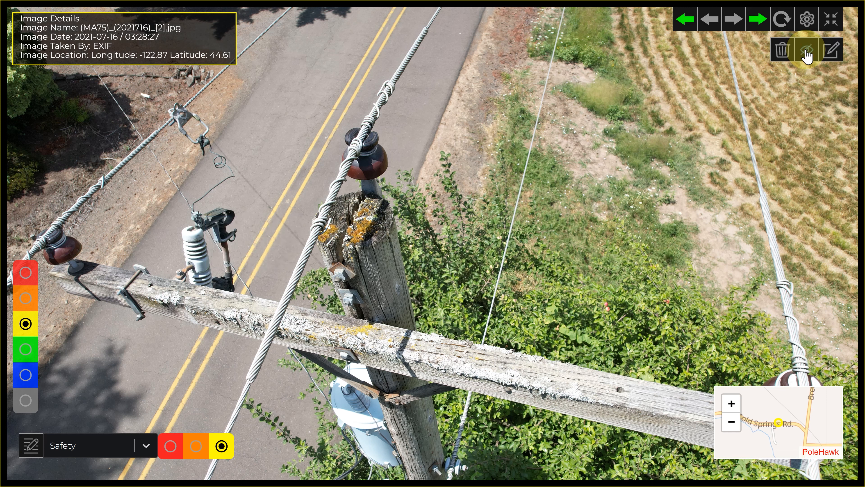
pyautogui.click(806, 55)
pyautogui.click(807, 54)
pyautogui.click(806, 55)
pyautogui.click(828, 53)
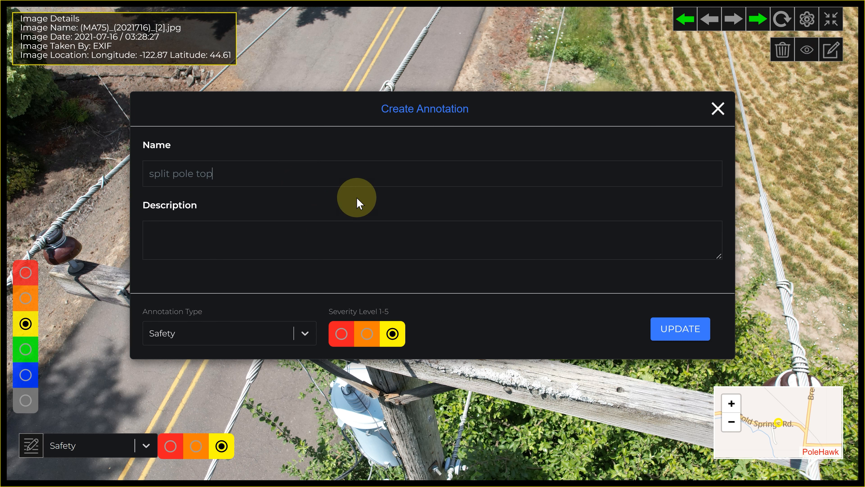
pyautogui.click(718, 107)
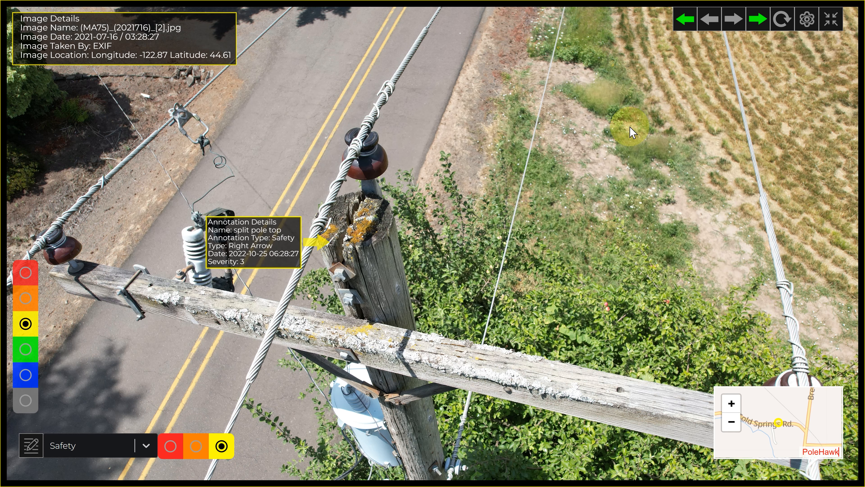
# Hide the overlays, advance to (MA75)_(2021716)_[3].jpg, and show the overlays again
pyautogui.click(804, 32)
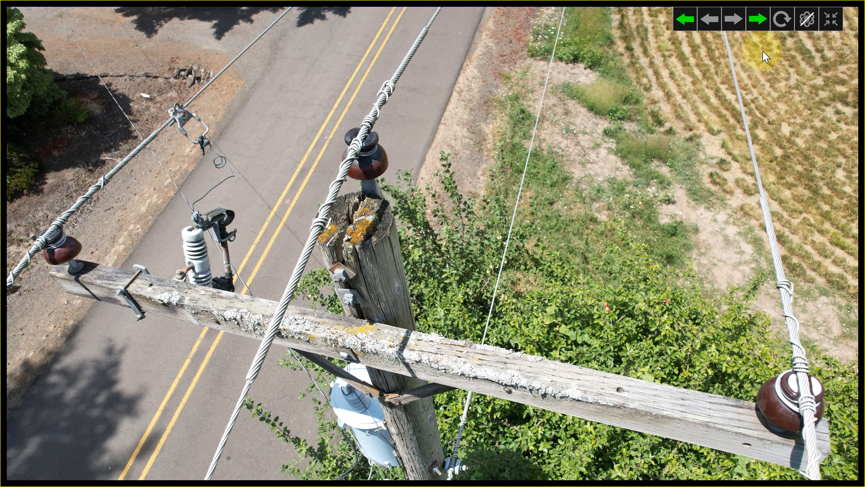
pyautogui.click(755, 23)
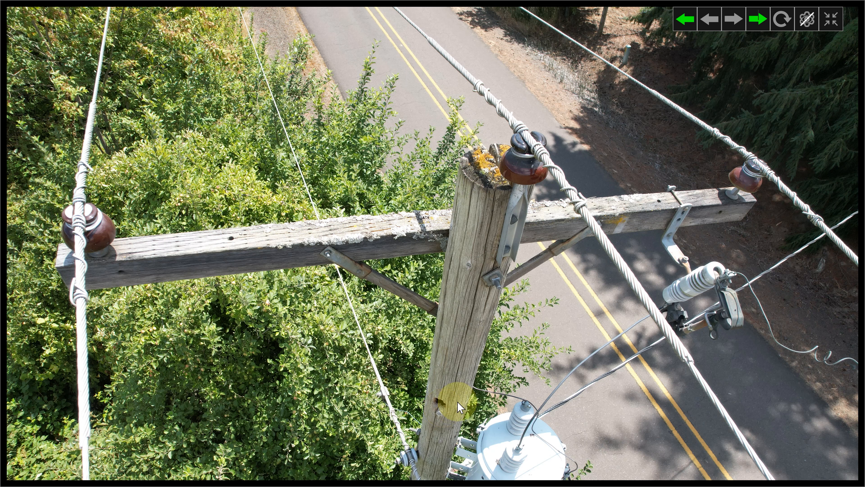
pyautogui.click(799, 25)
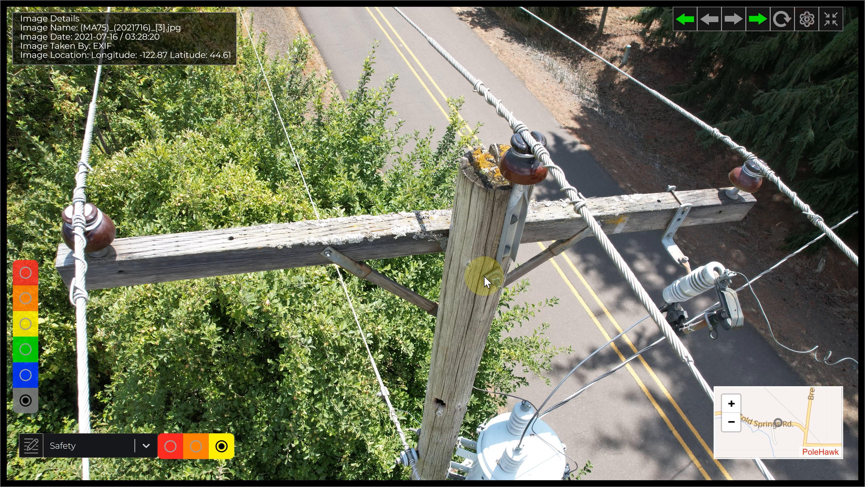
# Set the annotation severity to red and place a right arrow at the hole in the lower part of the pole
pyautogui.click(167, 447)
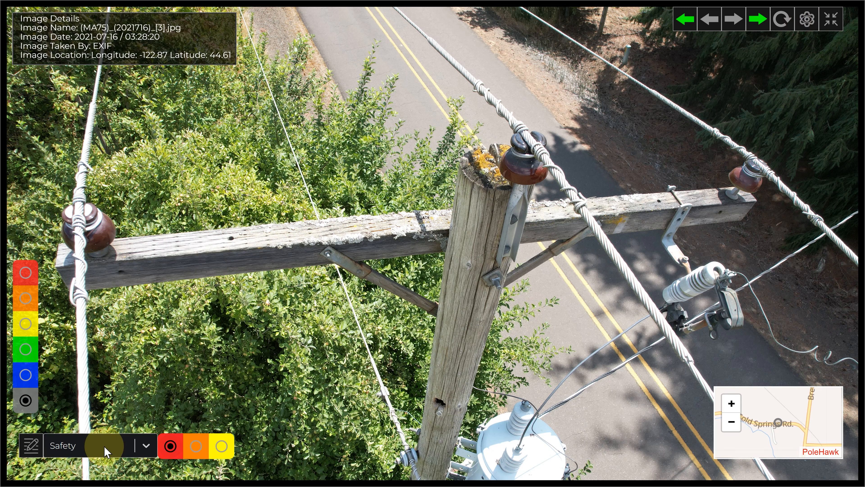
pyautogui.click(34, 444)
pyautogui.click(107, 415)
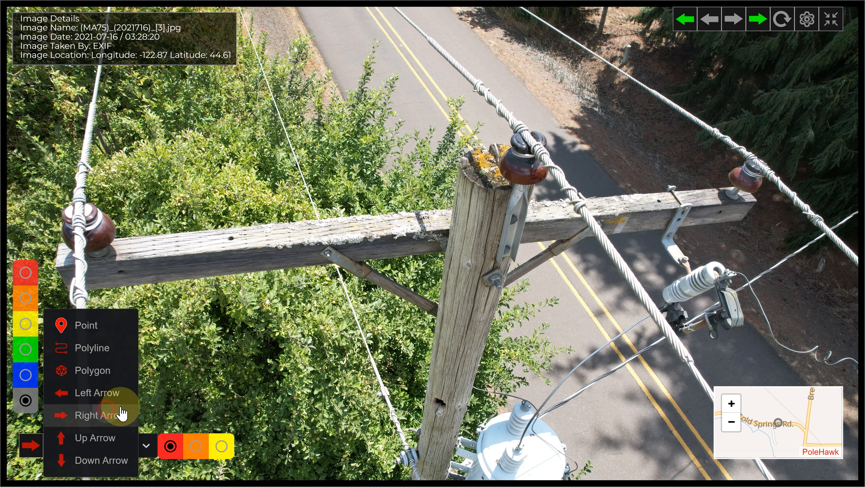
pyautogui.click(423, 398)
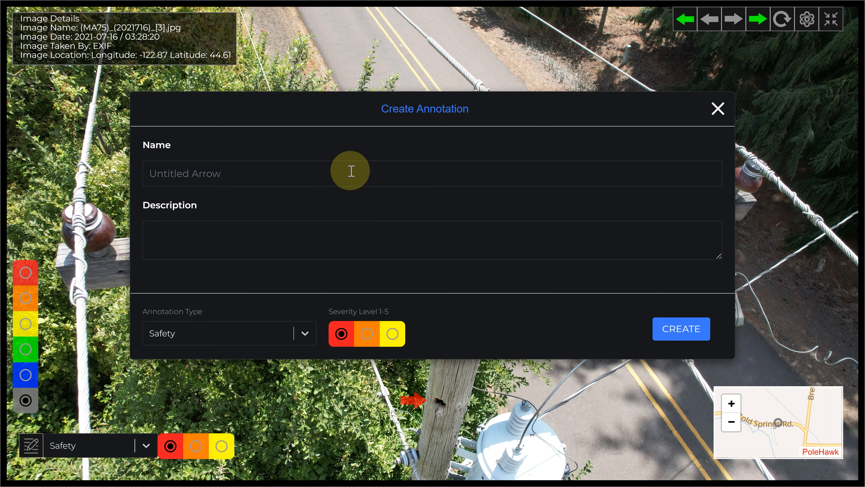
# Name the red arrow annotation "woodpecker hole with cavity" and create it
pyautogui.click(351, 171)
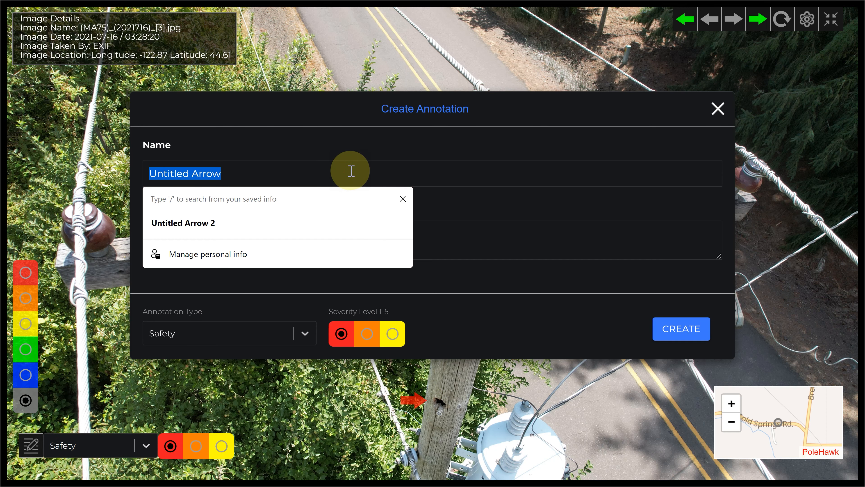
pyautogui.write('woodpecker hole with cavity')
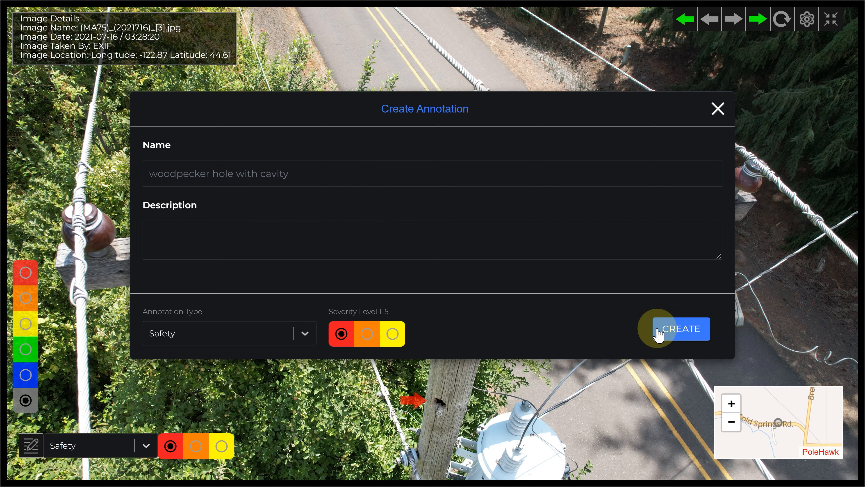
pyautogui.click(666, 329)
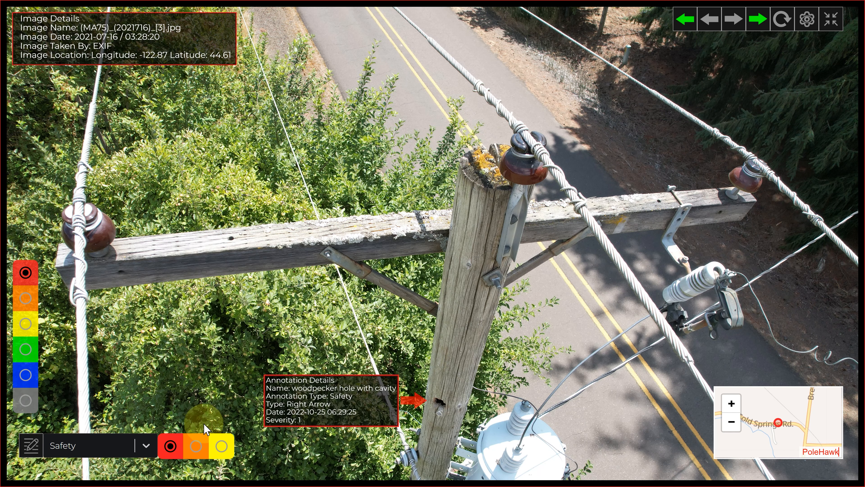
# Create a red left-arrow Safety annotation with the default name at the crossarm brace bolt, and delete it
pyautogui.click(33, 452)
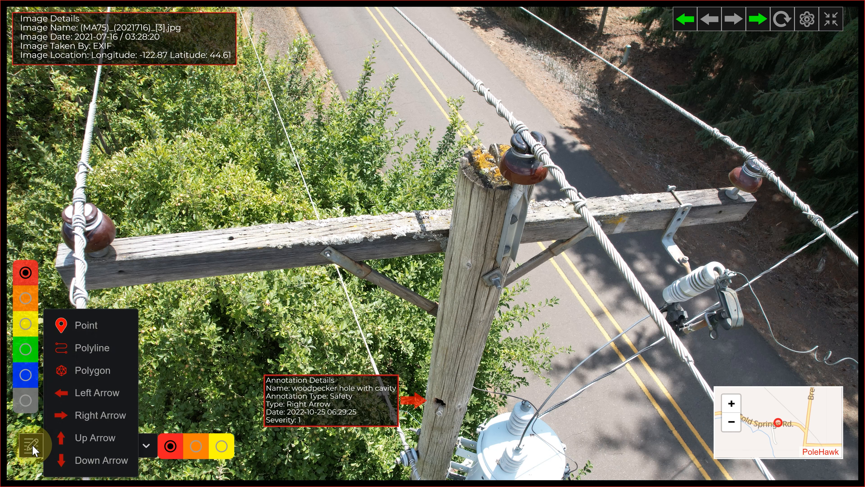
pyautogui.click(88, 391)
pyautogui.click(505, 259)
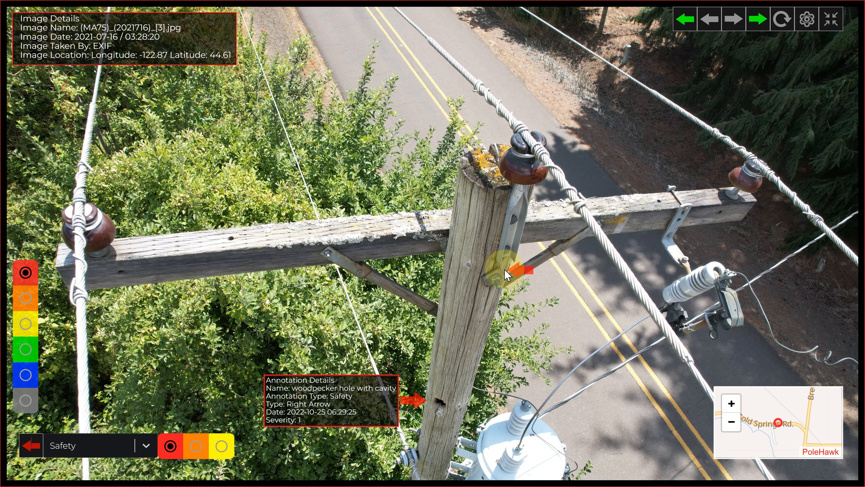
pyautogui.click(441, 175)
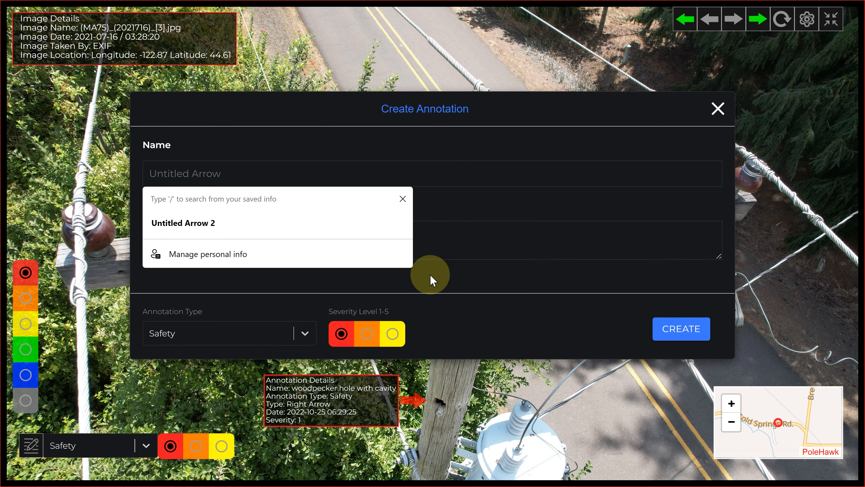
pyautogui.click(683, 329)
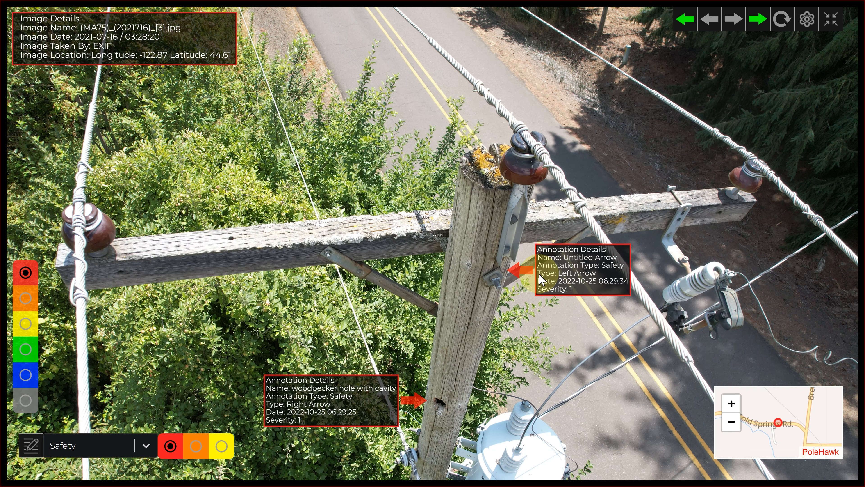
pyautogui.click(520, 270)
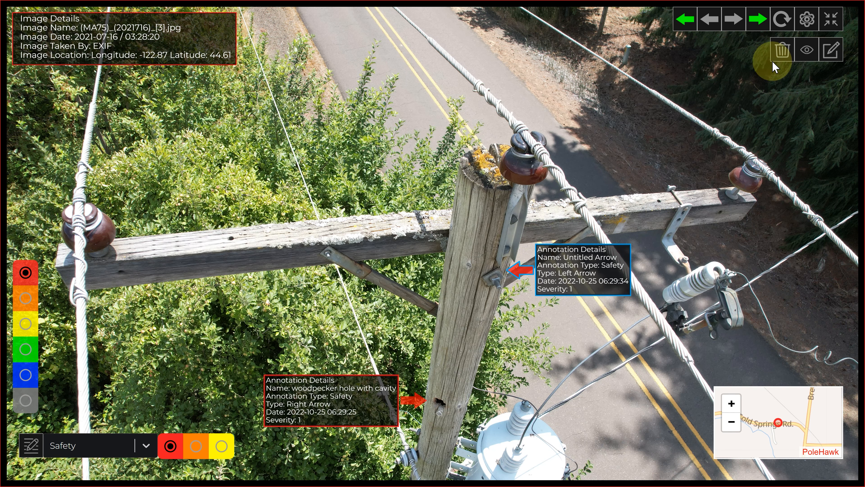
pyautogui.click(782, 50)
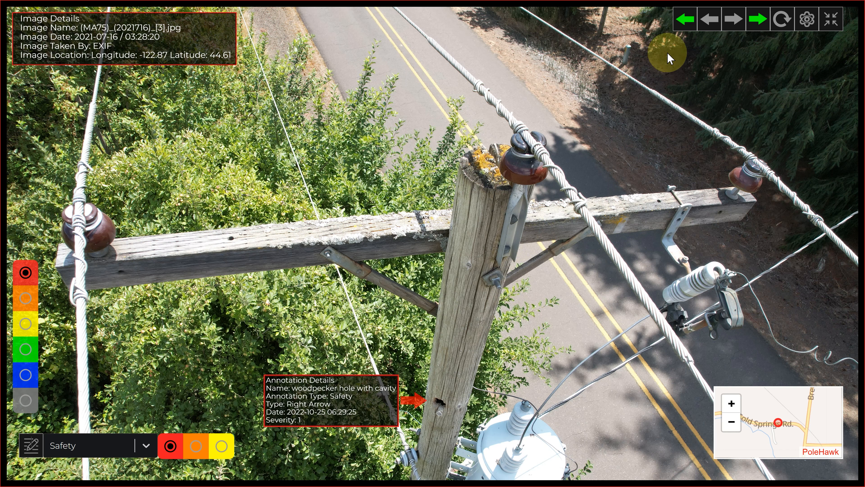
# Return to (MA75)_(2021716)_[2].jpg and exit the full-screen image view
pyautogui.click(711, 25)
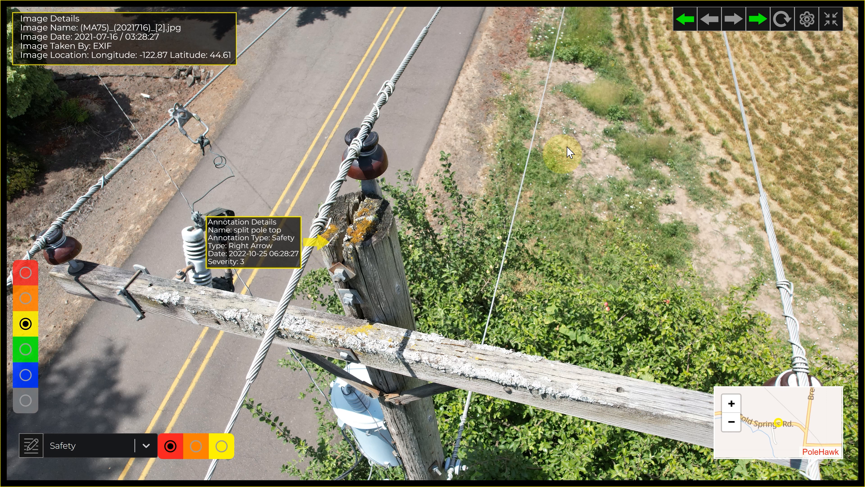
pyautogui.click(830, 25)
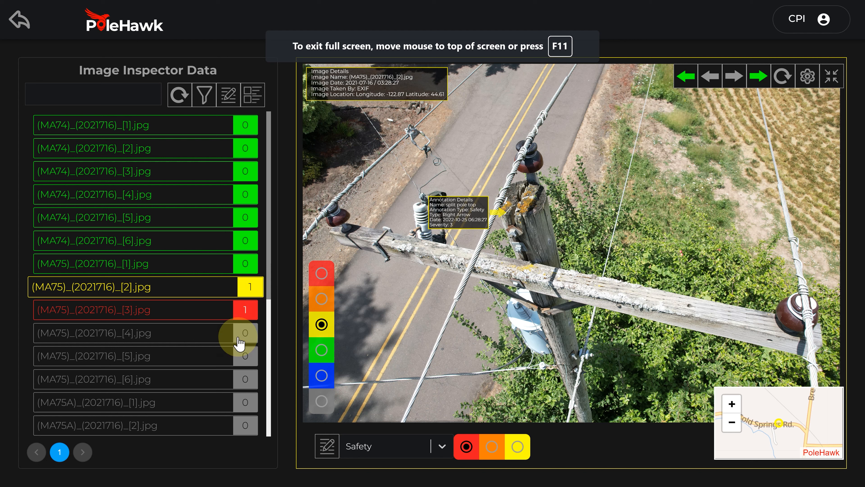
# Filter the gray and green images out of the inspector list, and restore both colors
pyautogui.click(203, 92)
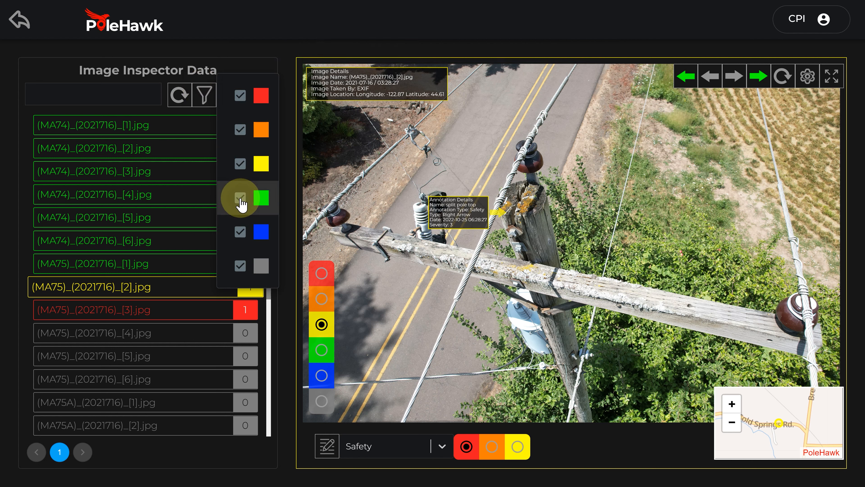
pyautogui.click(240, 266)
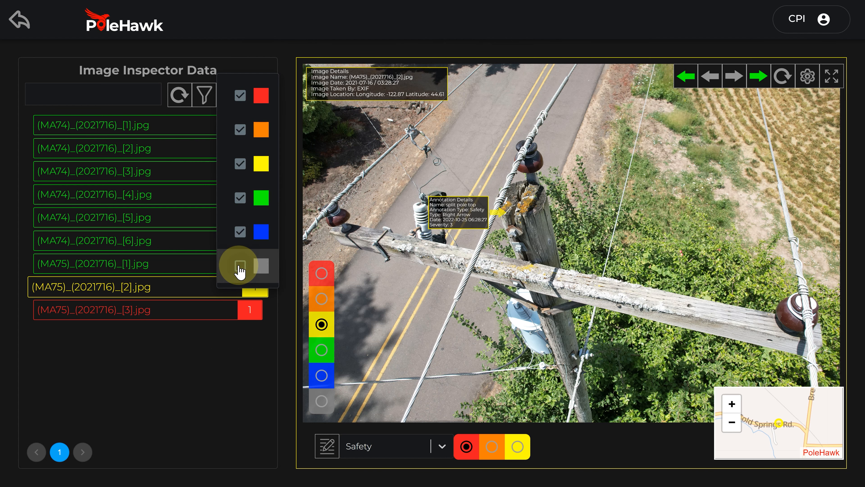
pyautogui.click(241, 199)
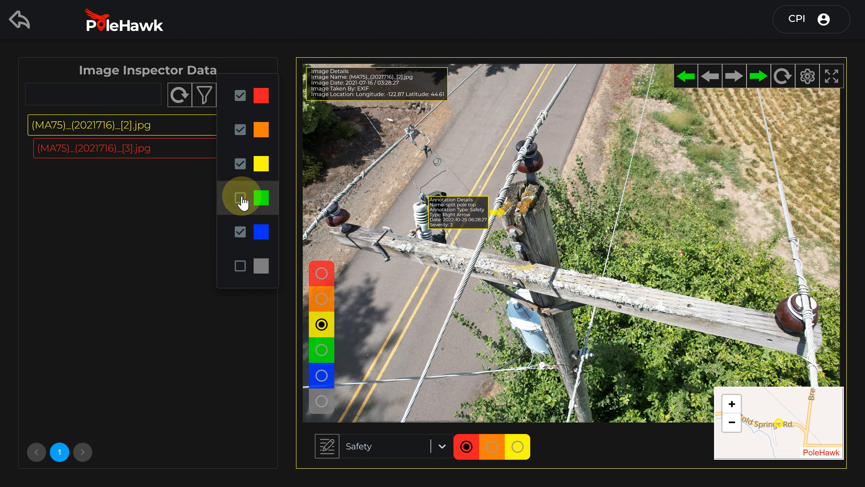
pyautogui.click(240, 198)
pyautogui.click(240, 265)
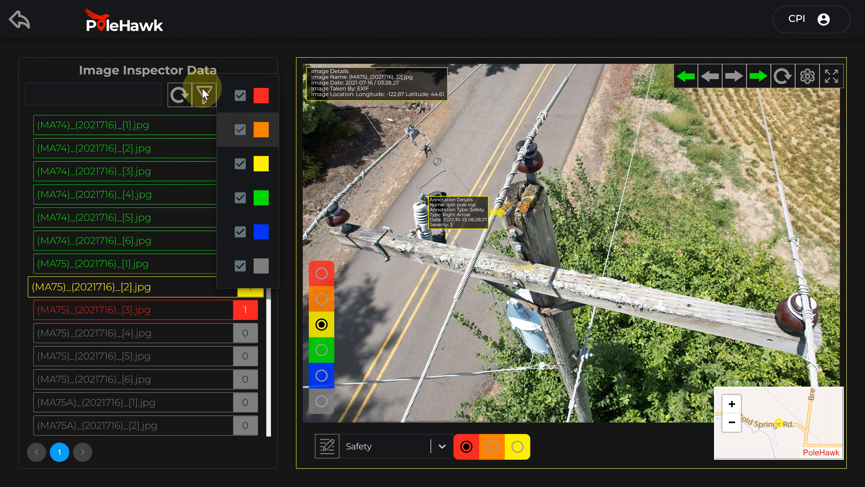
pyautogui.click(204, 97)
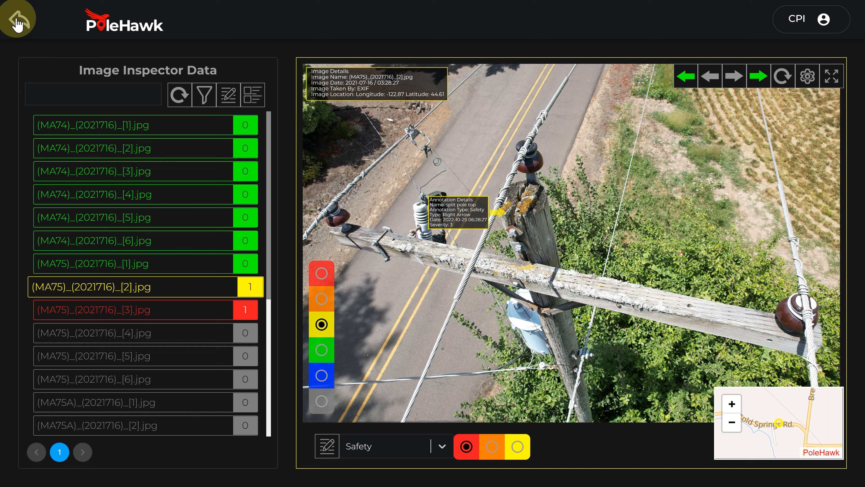
# Leave the image inspector for the map and zoom in on the colored image markers along the road
pyautogui.click(16, 23)
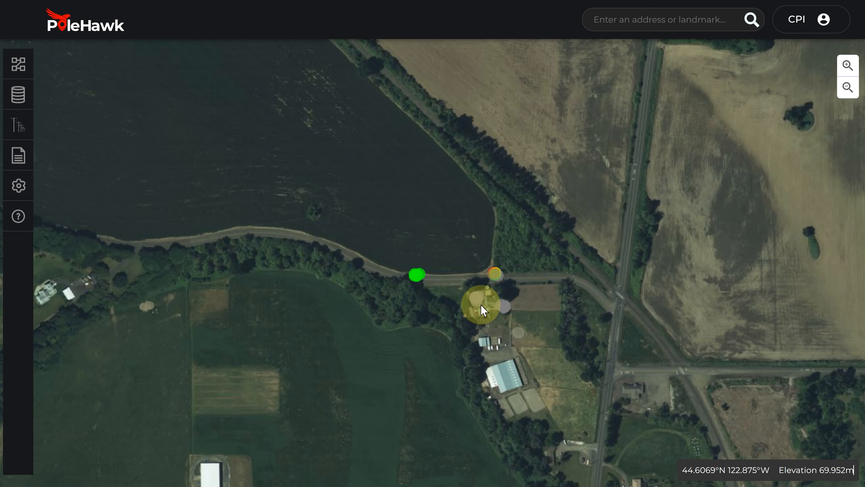
pyautogui.moveTo(459, 320); pyautogui.dragTo(409, 303)
pyautogui.scroll(3, 400, 332)
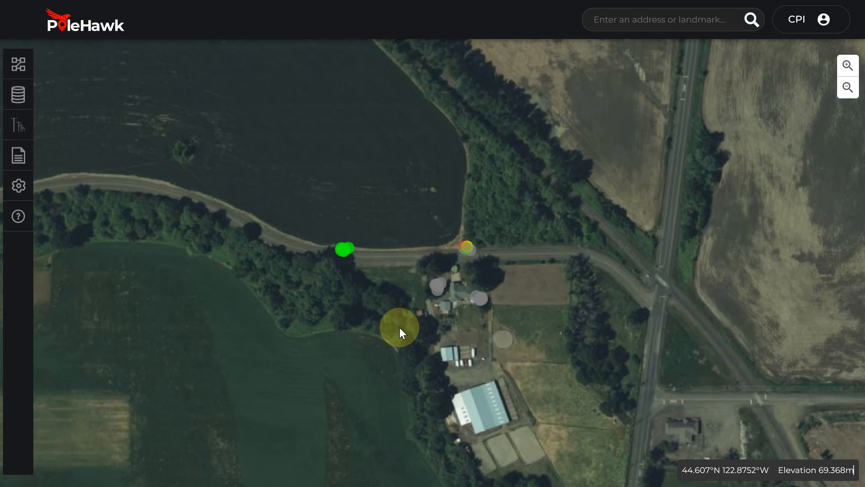
# Filter the green images out of the image layer in the Image Inspector Demo project, and return to the unobstructed map
pyautogui.scroll(-3, 417, 269)
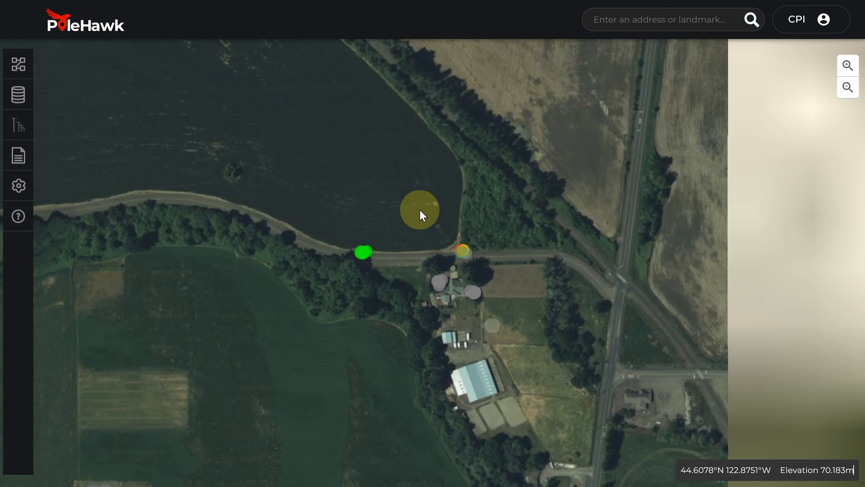
pyautogui.moveTo(408, 248); pyautogui.dragTo(414, 259)
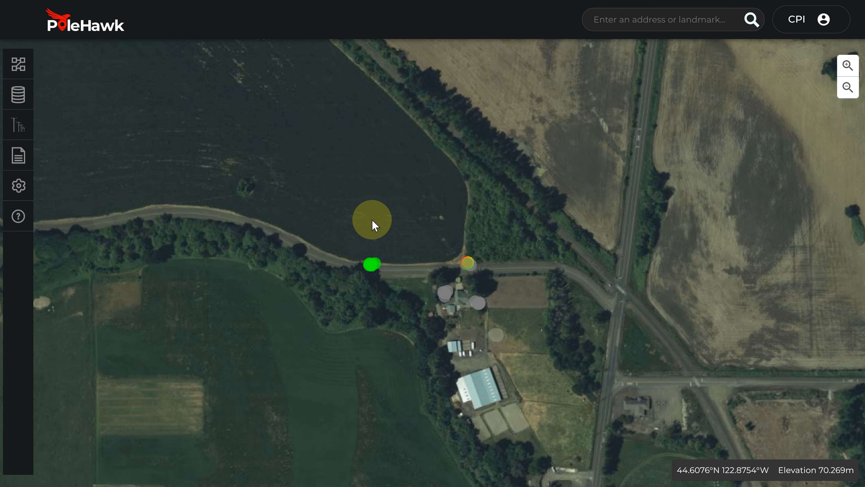
pyautogui.click(20, 65)
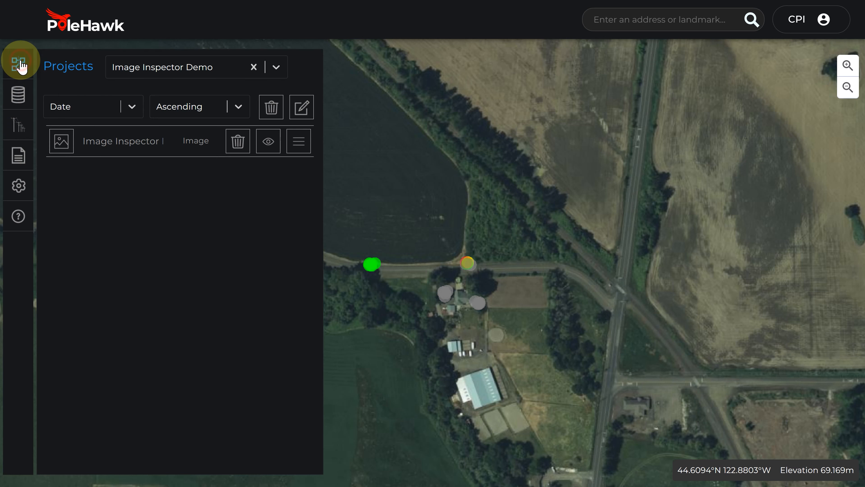
pyautogui.click(293, 143)
pyautogui.click(348, 164)
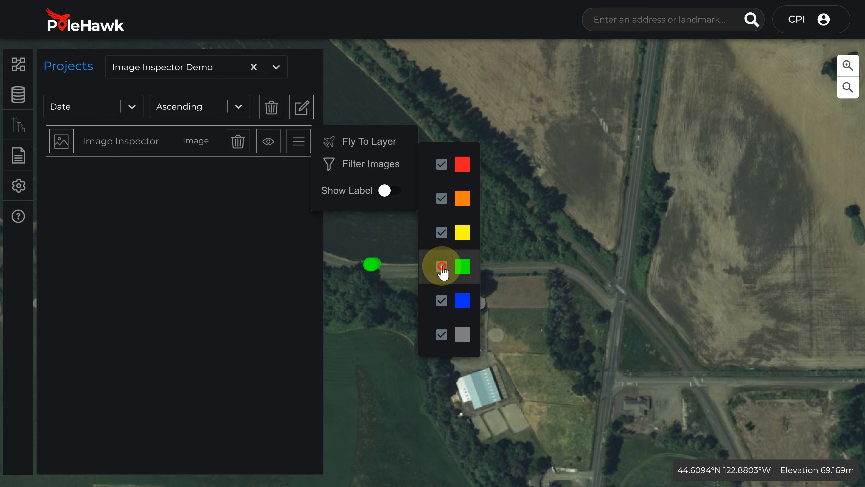
pyautogui.click(286, 275)
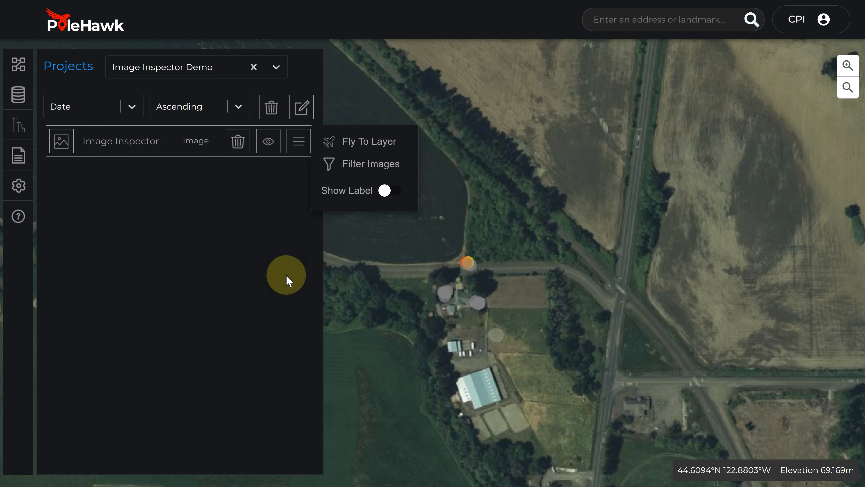
pyautogui.click(396, 265)
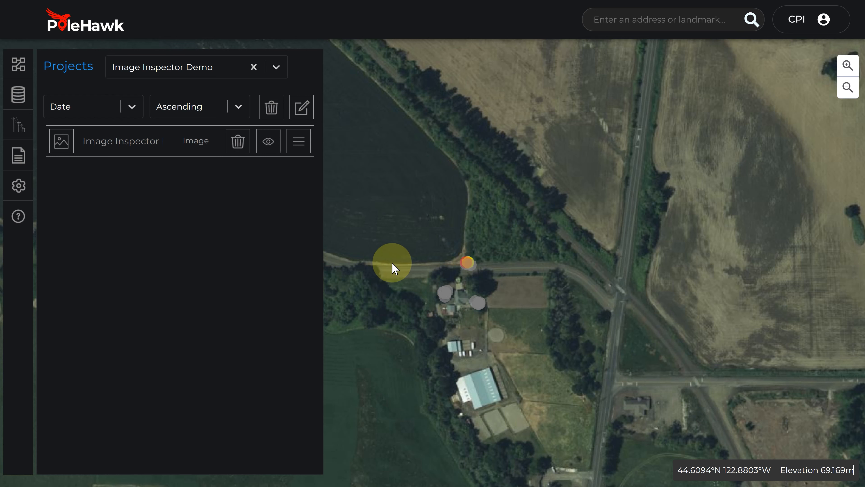
pyautogui.click(399, 331)
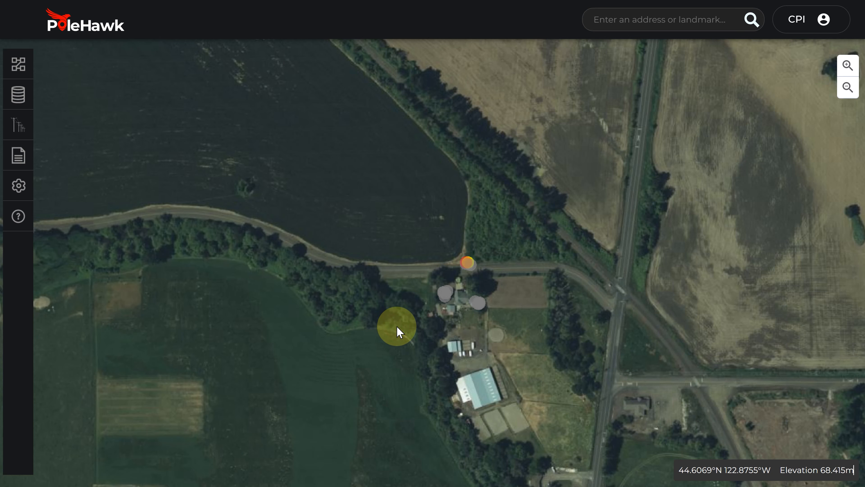